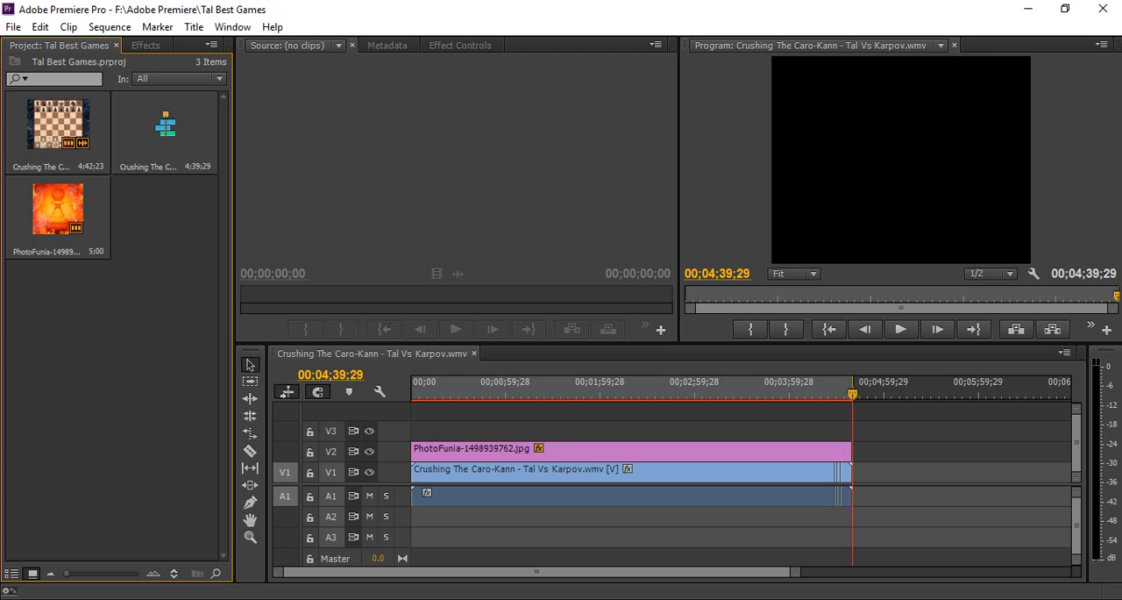
Create a new project named "Mirror Effect" in F:\Adobe Premiere, overwriting the existing project of that name.
left_click(13, 27)
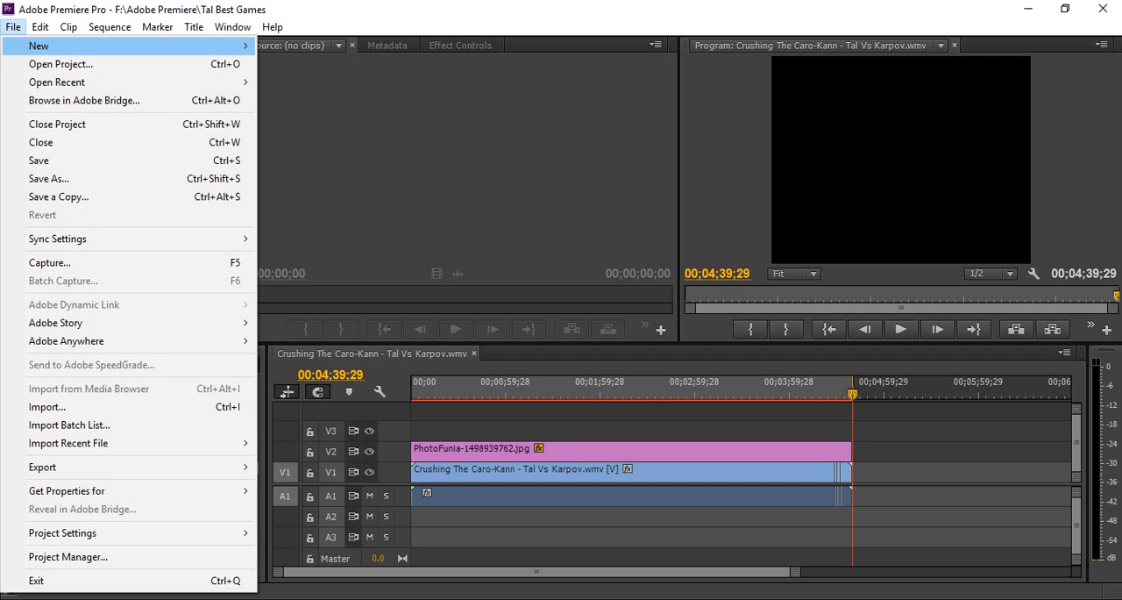
mouse_move(40, 46)
left_click(300, 45)
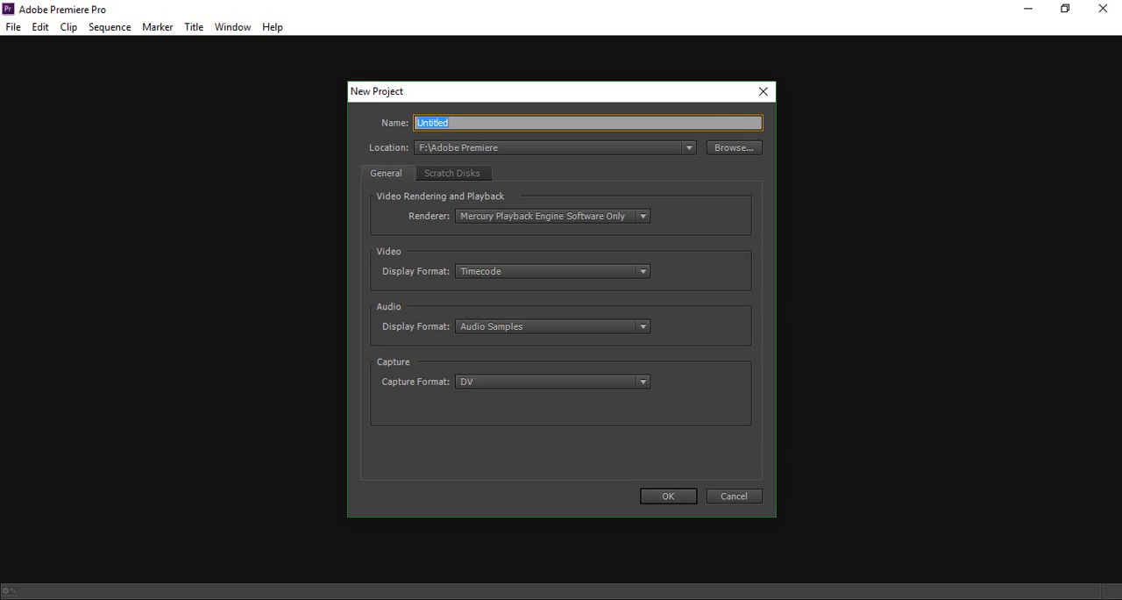
type("Mirror Effect")
key("Return")
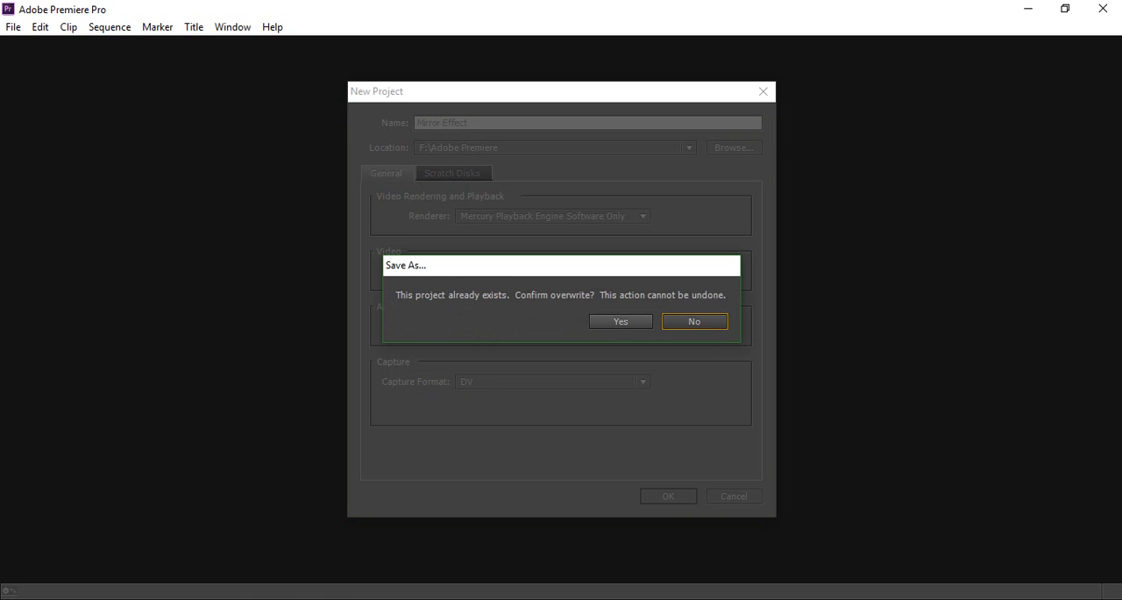
left_click(620, 321)
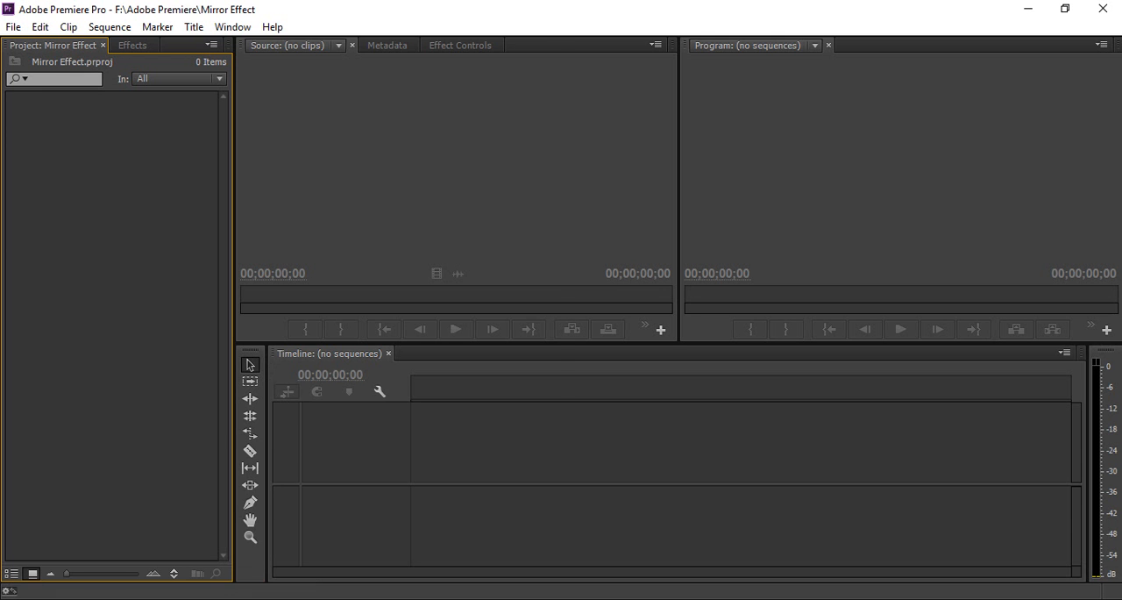
Import "The Best of Mitchell Johnson - Ultimate Wicket Compilation" from the Video folder and create a new sequence from the clip.
double_click(94, 211)
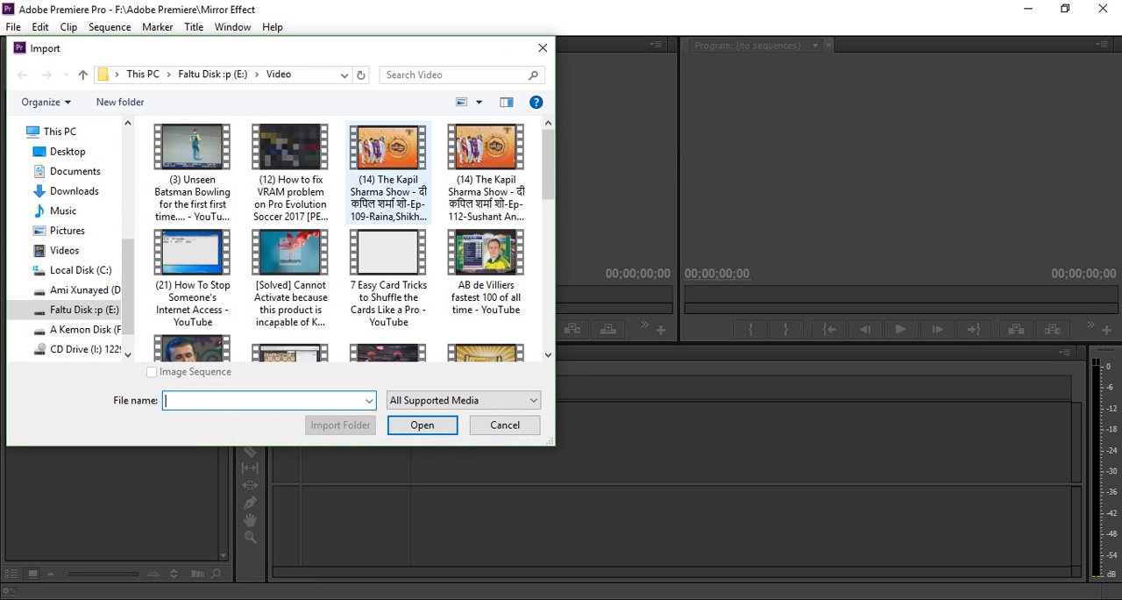
scroll(388, 237, "down", 5)
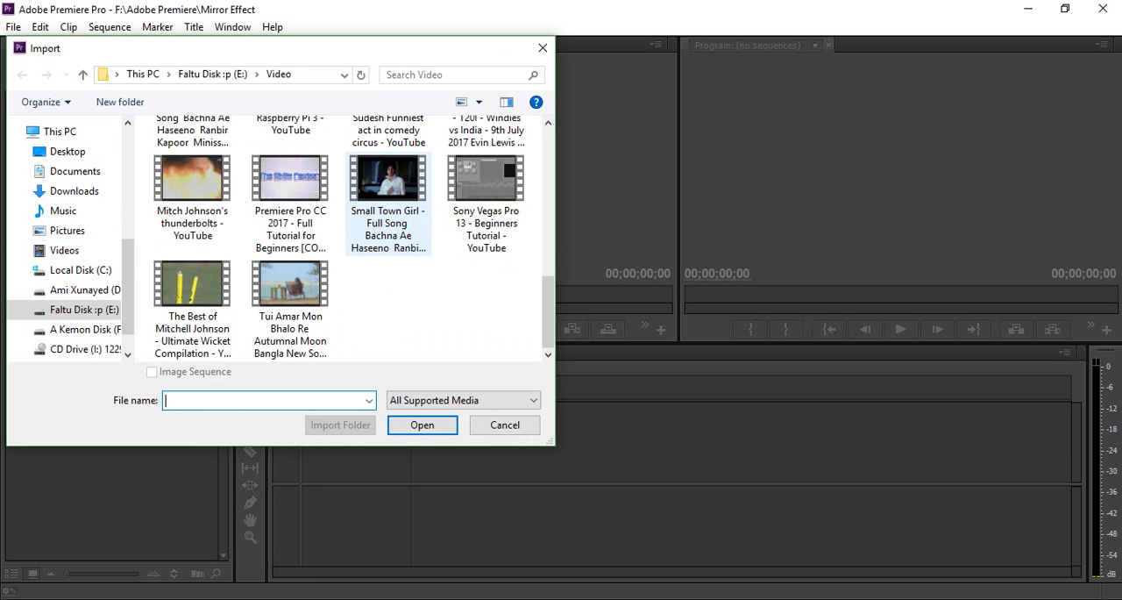
double_click(192, 282)
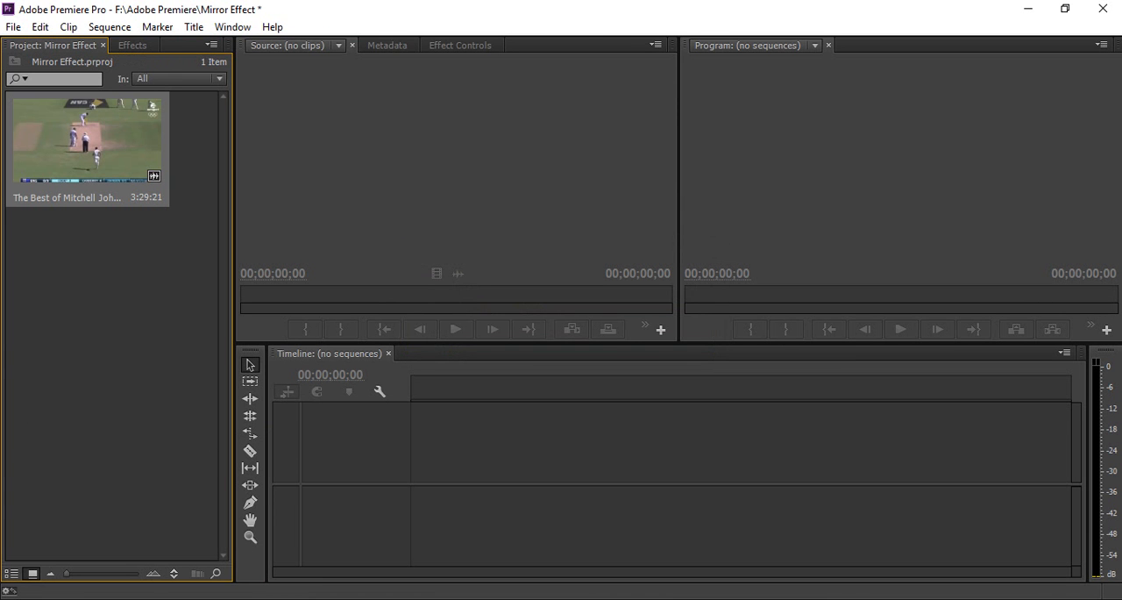
right_click(138, 140)
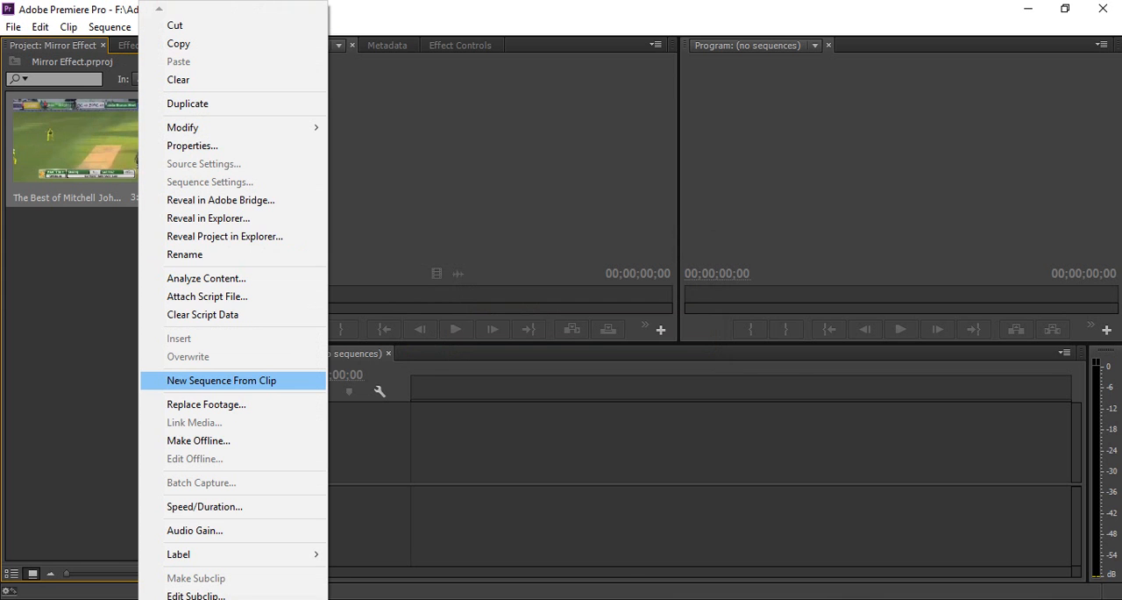
left_click(220, 379)
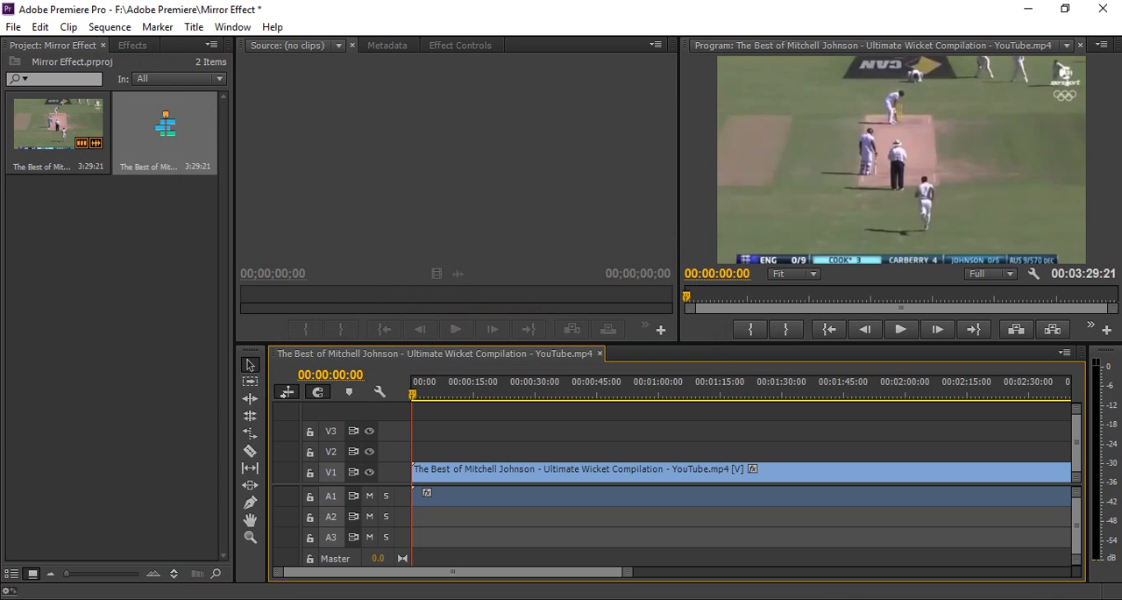
Open the source clip in the Source monitor and trim the end of the timeline clip to about 14 seconds.
left_click(44, 128)
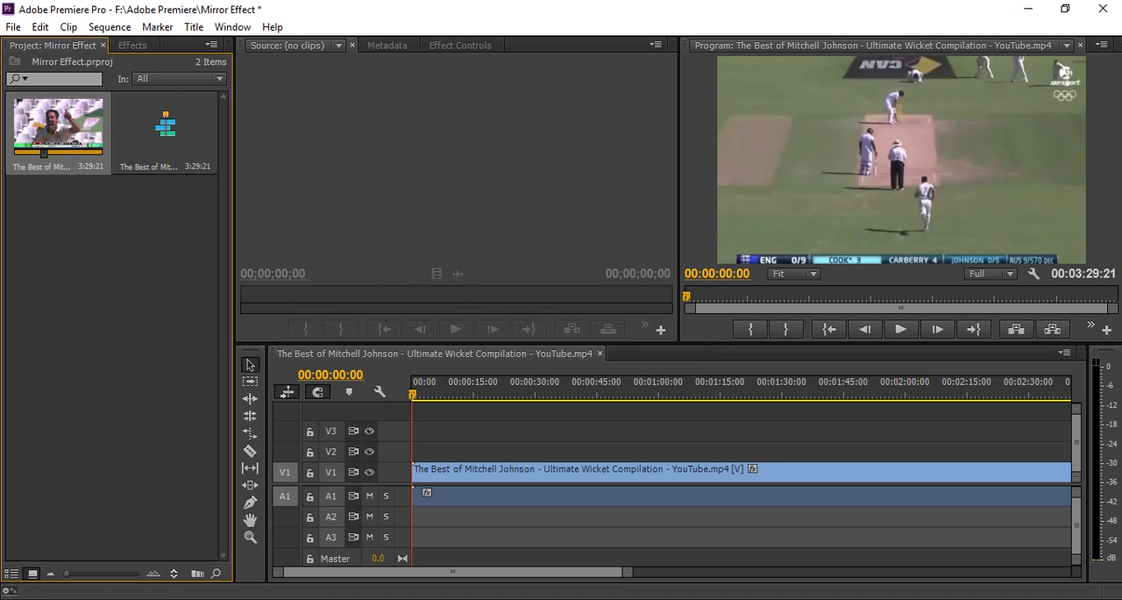
double_click(48, 128)
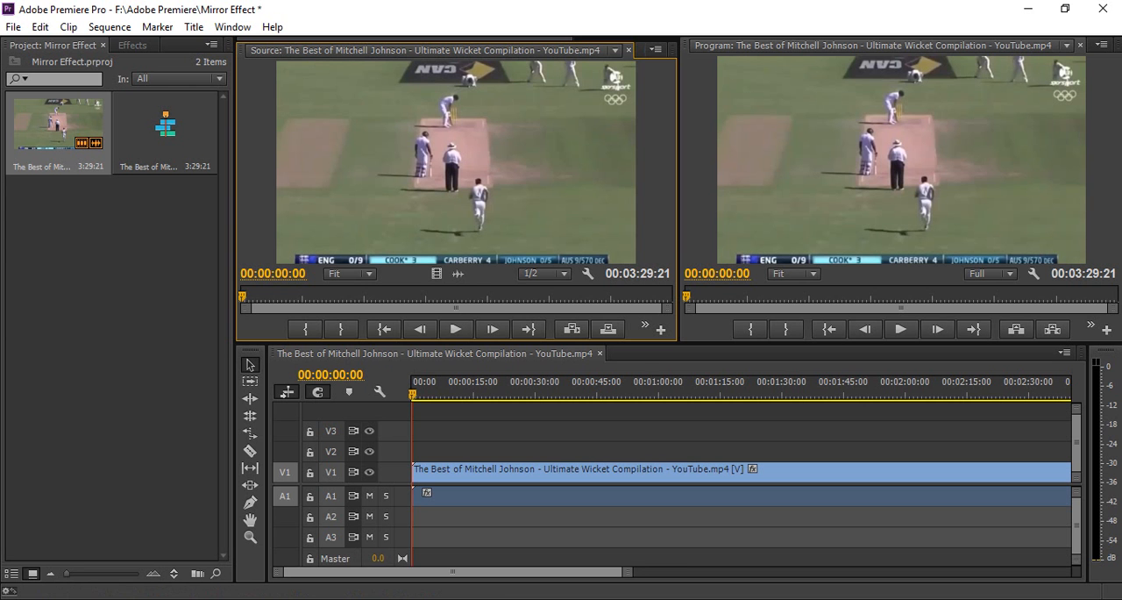
left_click_drag(627, 571, 776, 571)
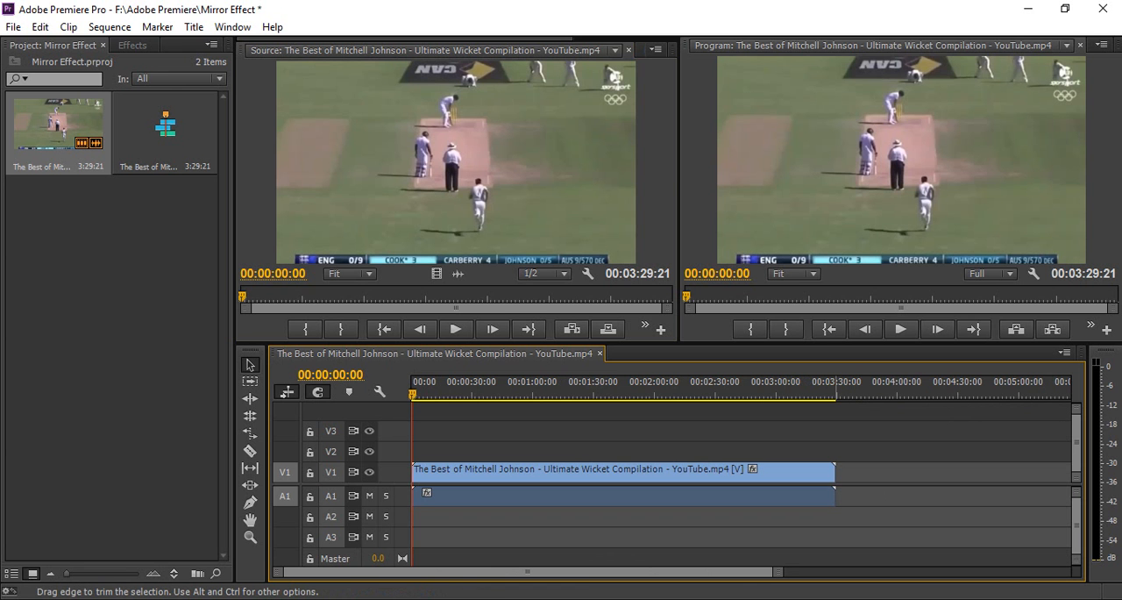
left_click_drag(835, 473, 438, 493)
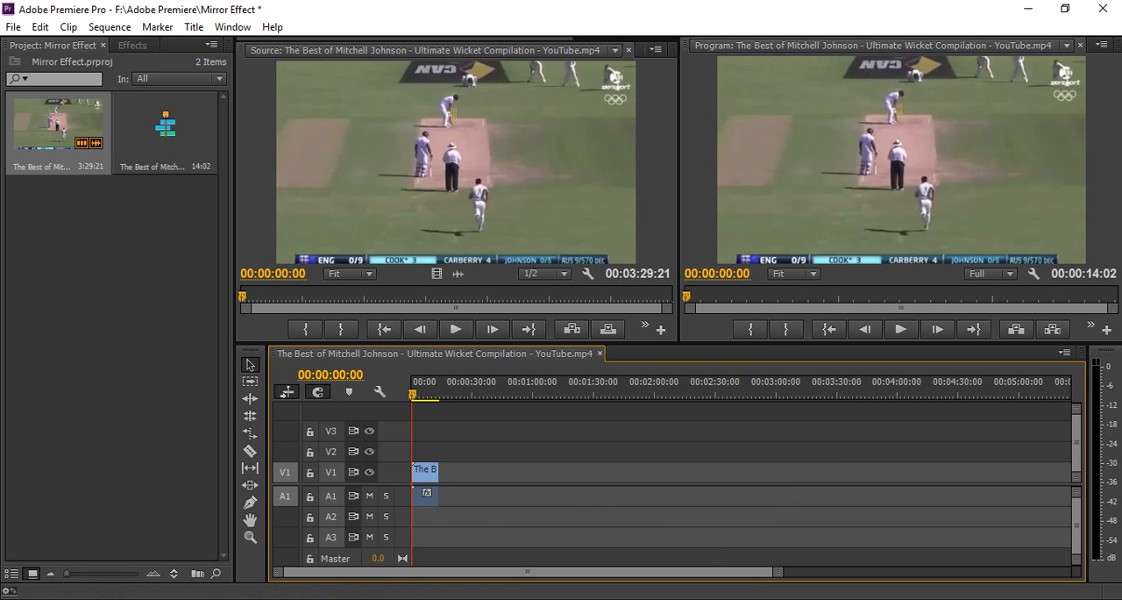
Search the effects for "Hori" and apply Horizontal Flip to the clip on track V1.
left_click(132, 46)
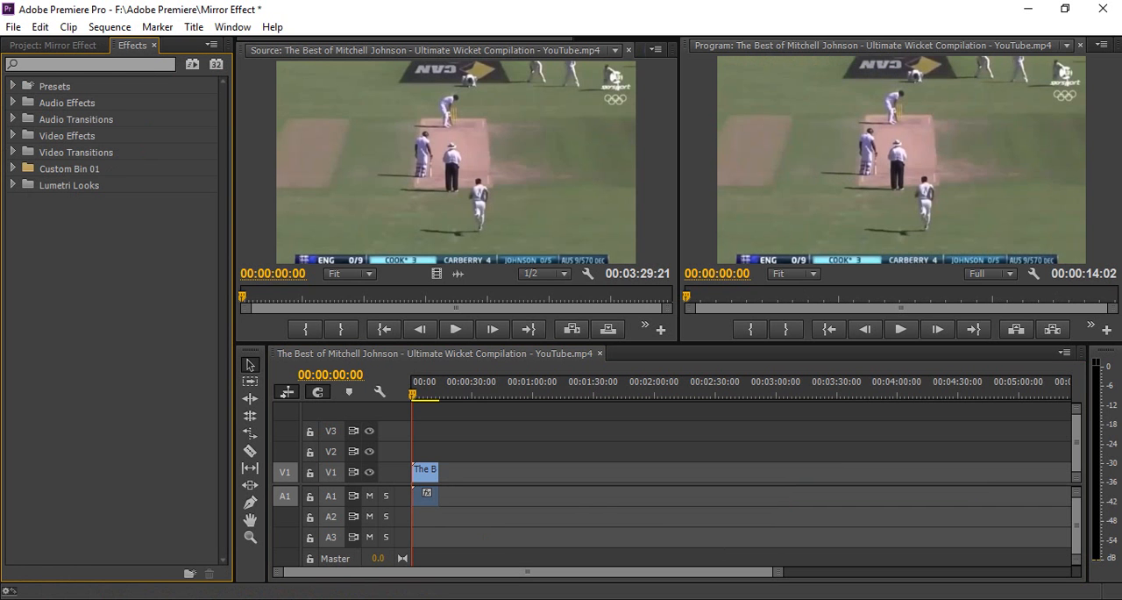
left_click(66, 65)
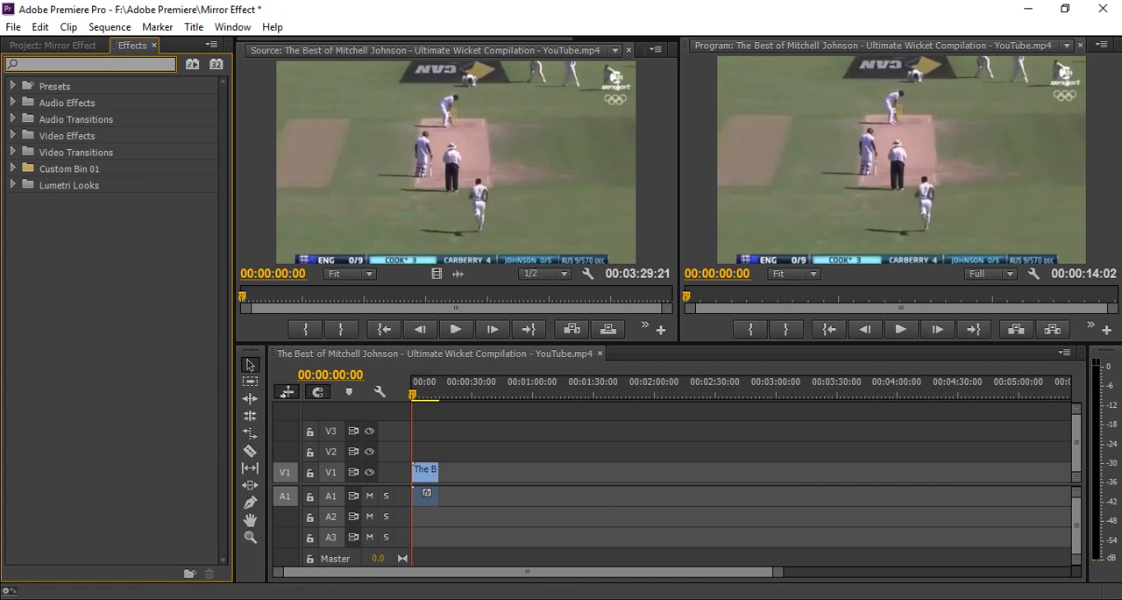
type("Hori")
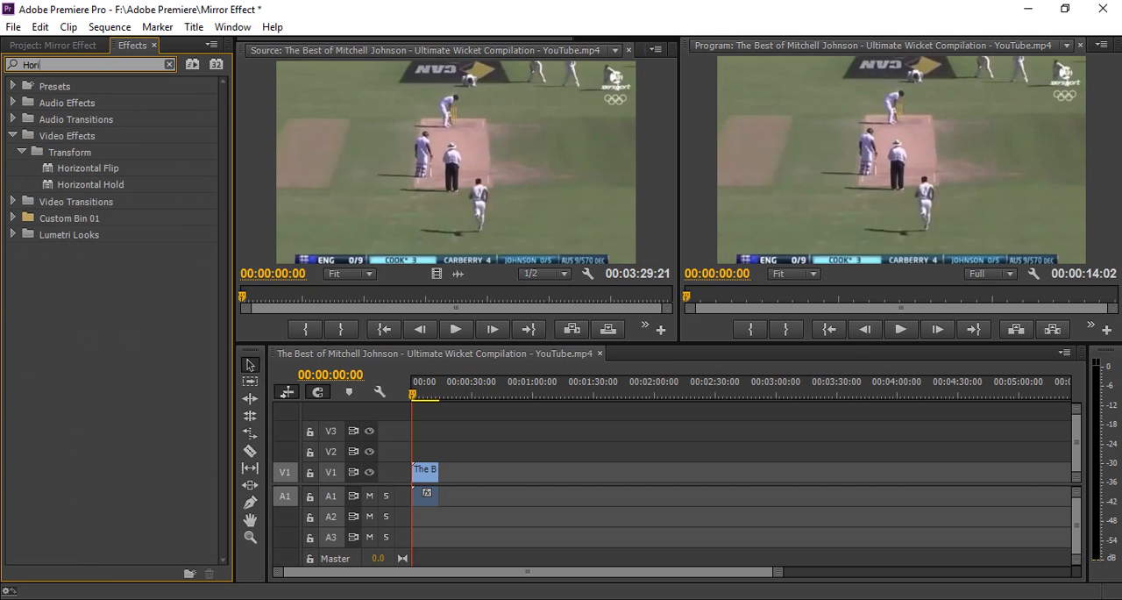
left_click(87, 168)
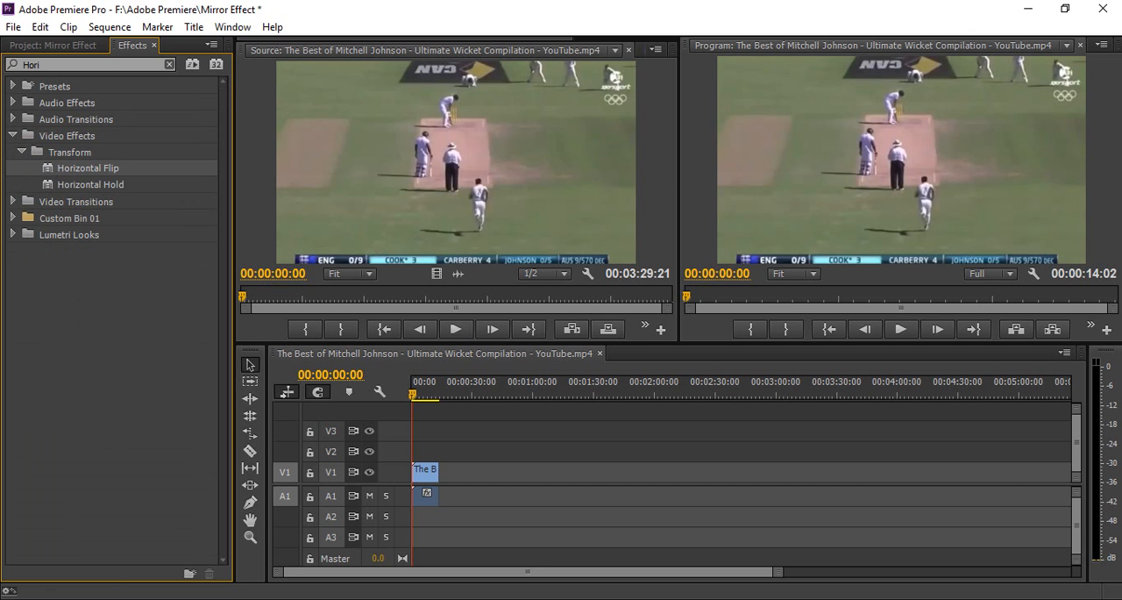
left_click_drag(88, 169, 425, 471)
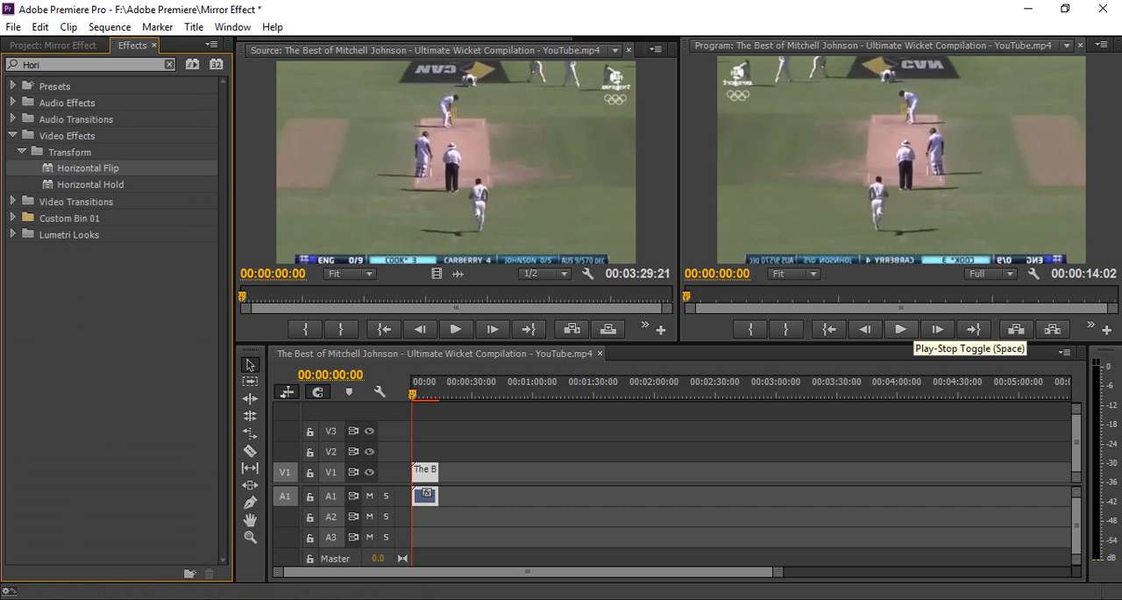
Play the flipped sequence for about five seconds, then return the playhead to the beginning.
left_click(901, 329)
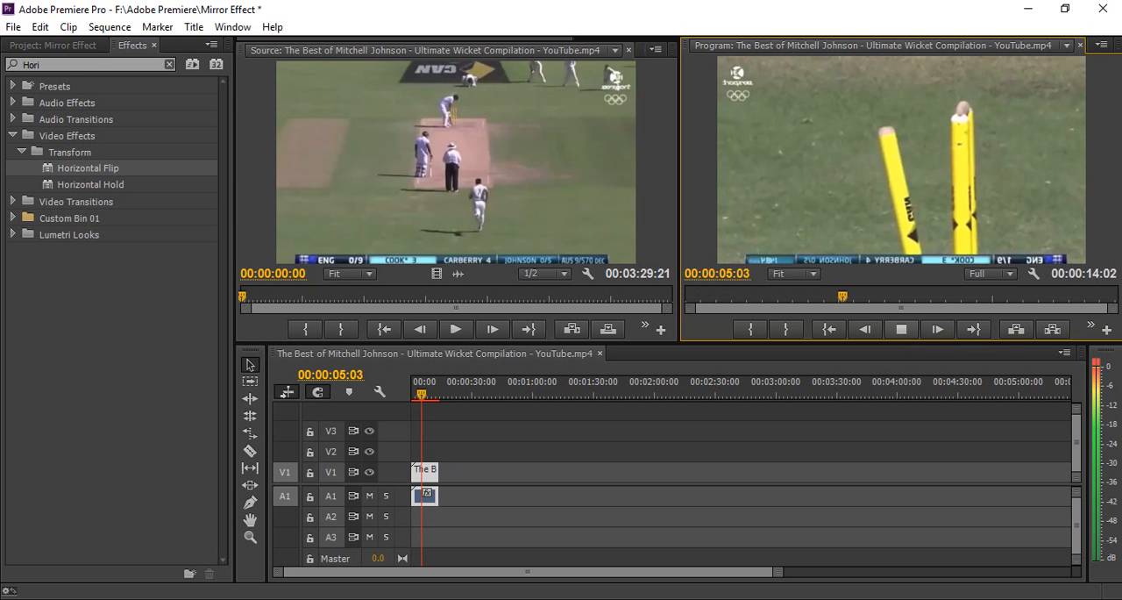
key("space")
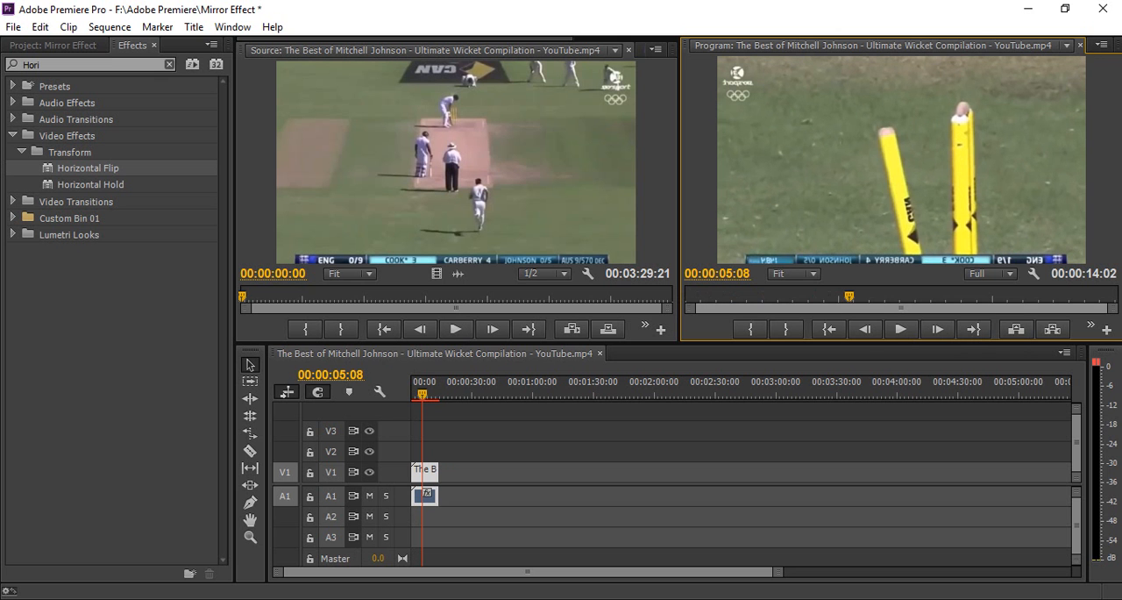
key("Home")
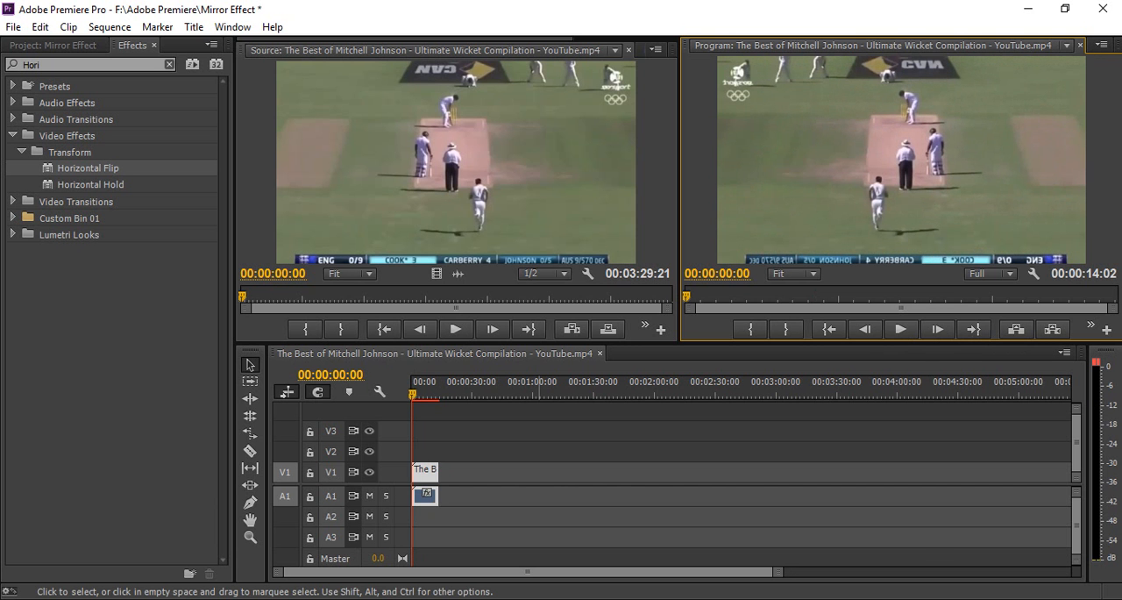
Open the export settings for the sequence and set the format to H.264.
key("ctrl+m")
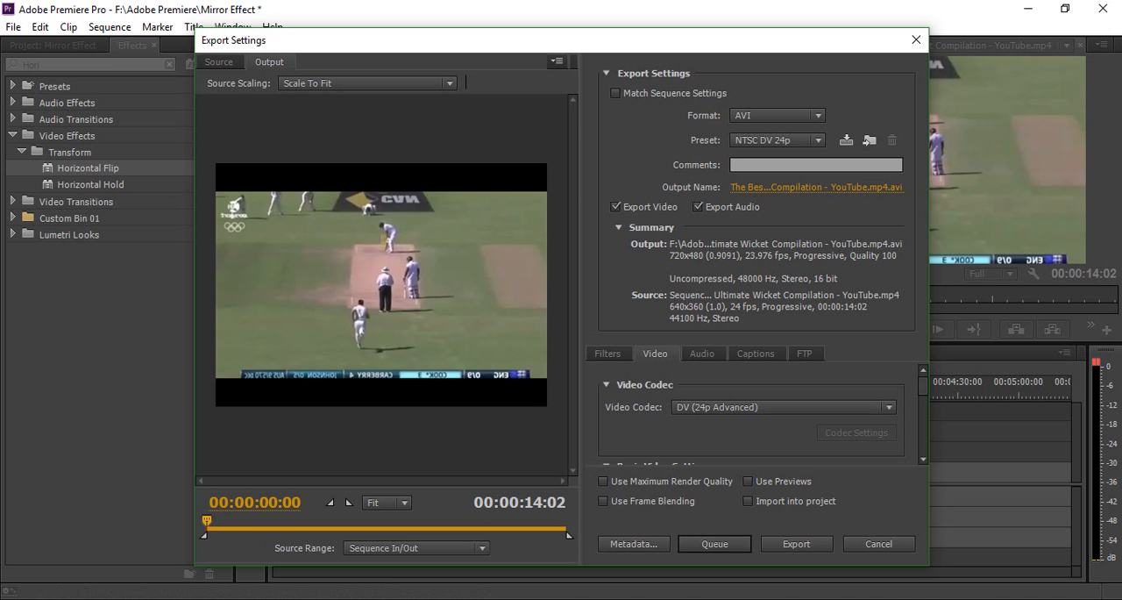
left_click(776, 115)
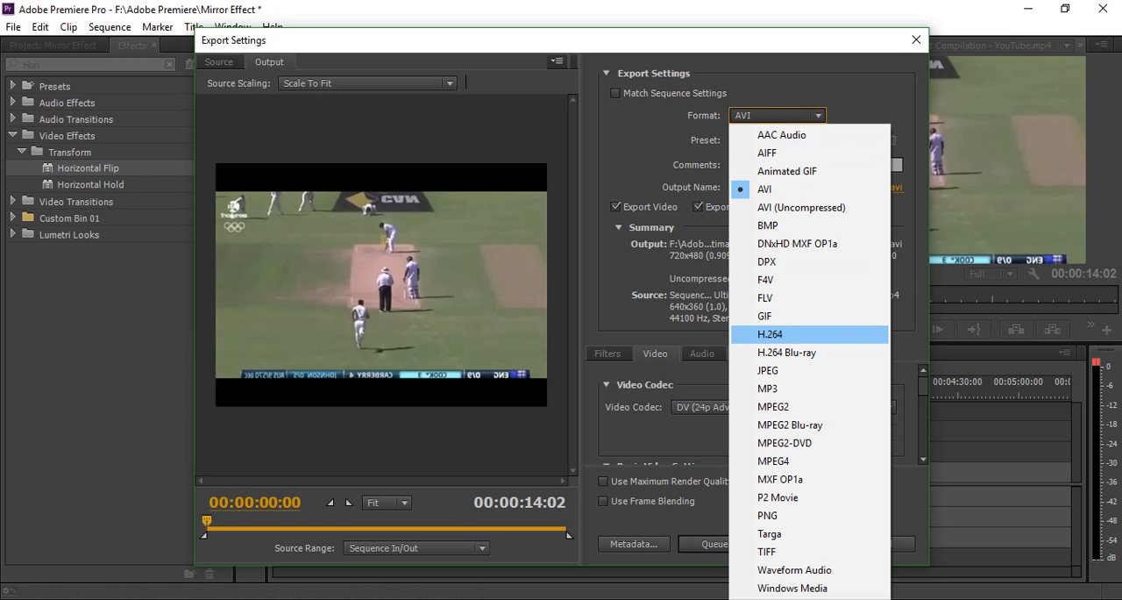
left_click(770, 334)
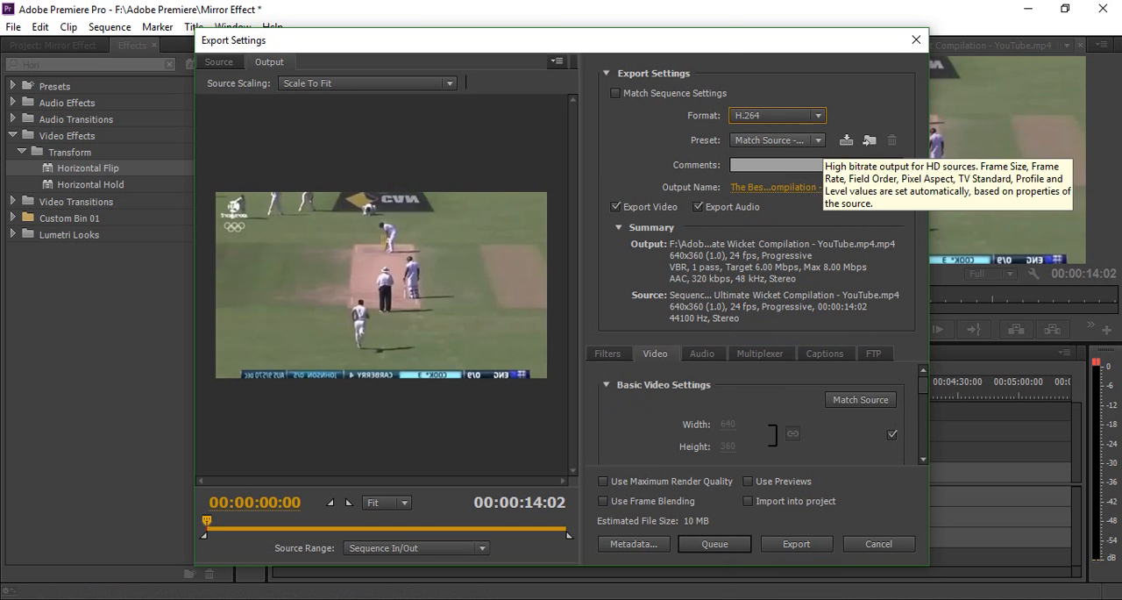
Choose the HD 1080p 29.97 preset and start exporting the video immediately.
left_click(776, 140)
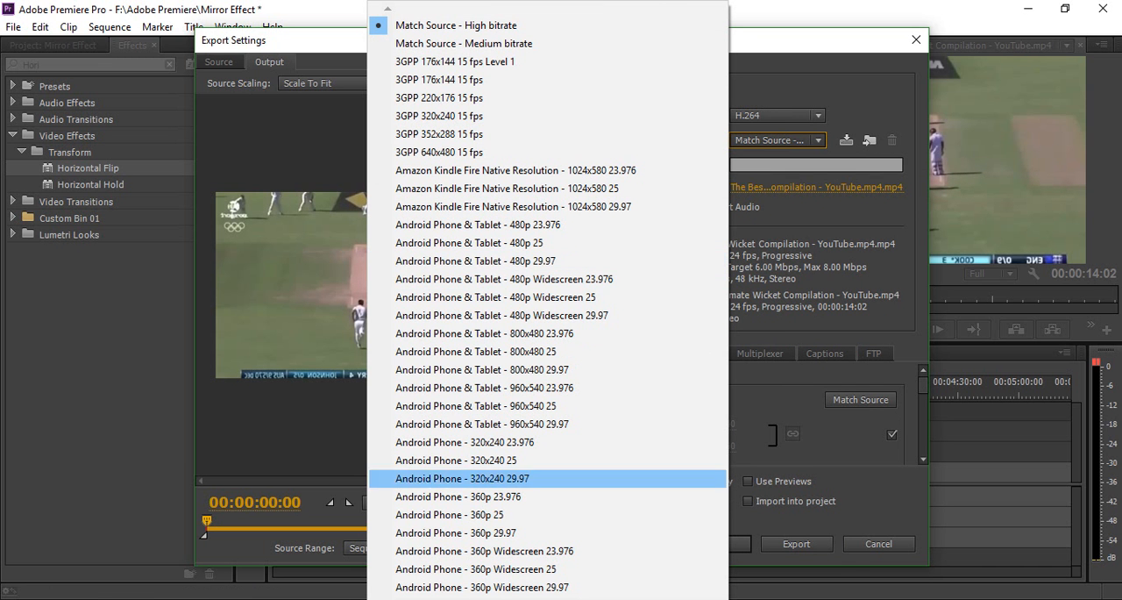
key("Down")
key("Down")
key("Down")
key("Down")
key("Down")
key("Down")
key("Down")
key("Down")
key("Down")
key("Down")
key("Down")
key("Down")
key("Down")
key("Down")
key("Down")
key("Down")
key("Down")
key("Down")
key("Down")
key("Down")
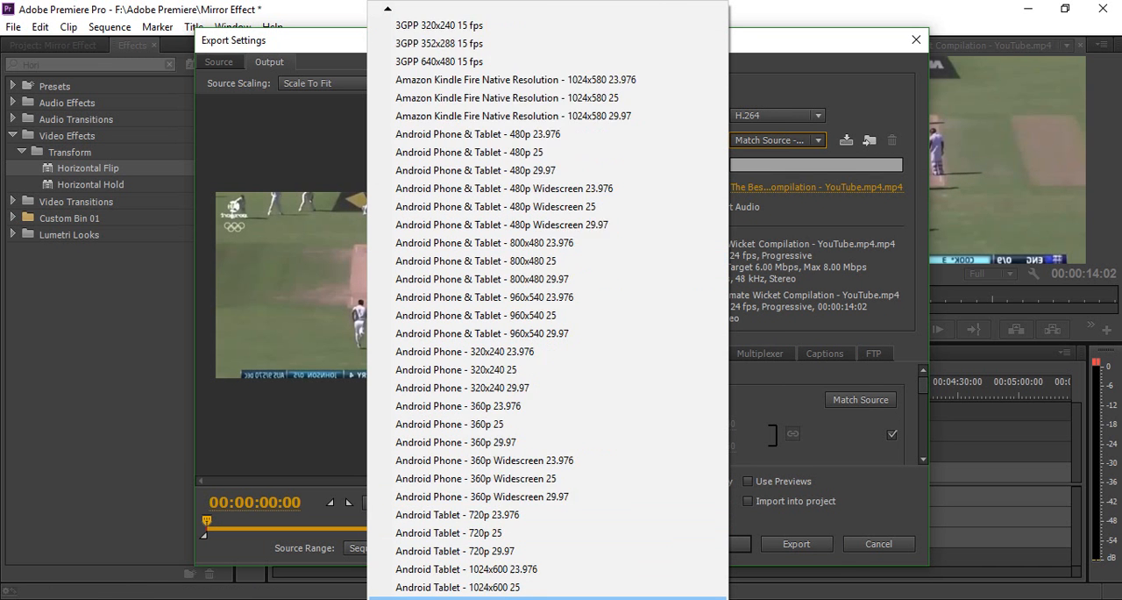
scroll(548, 598, "down", 9)
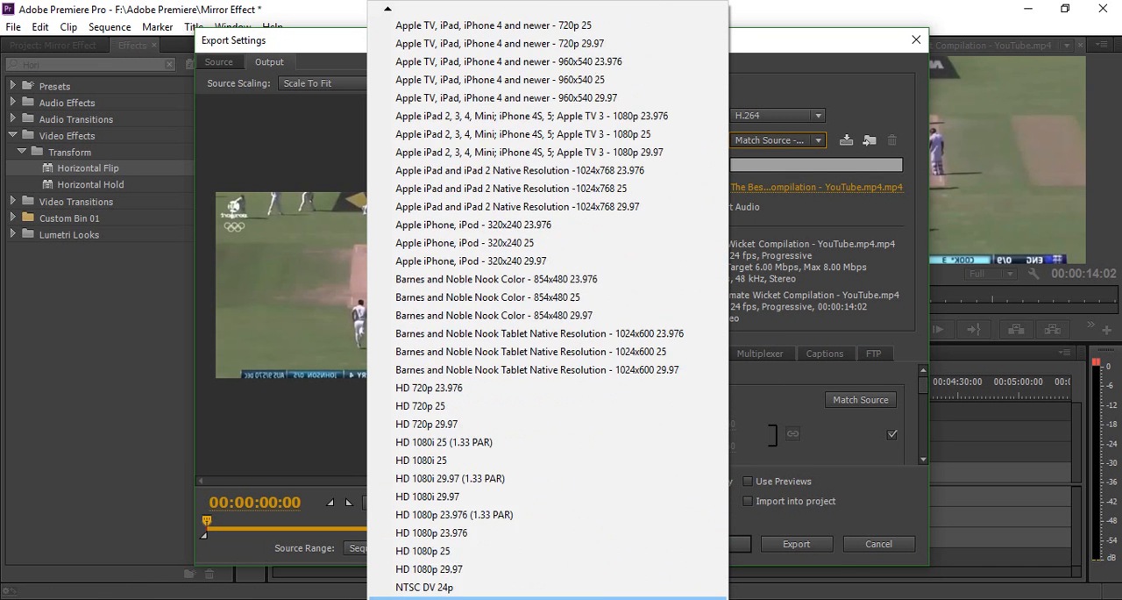
key("Up")
key("Up")
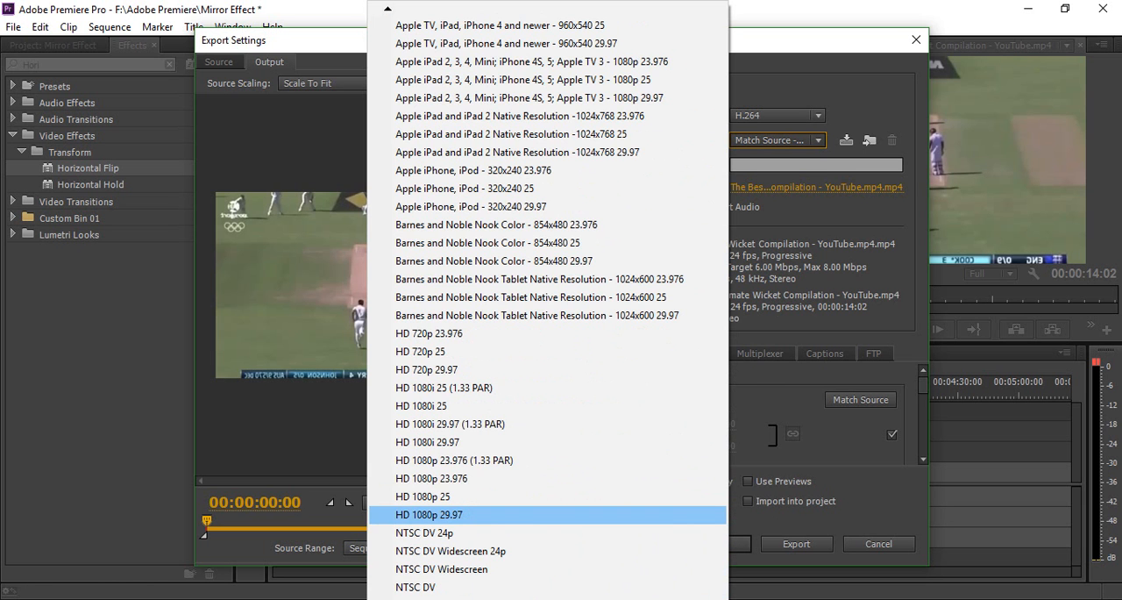
key("Return")
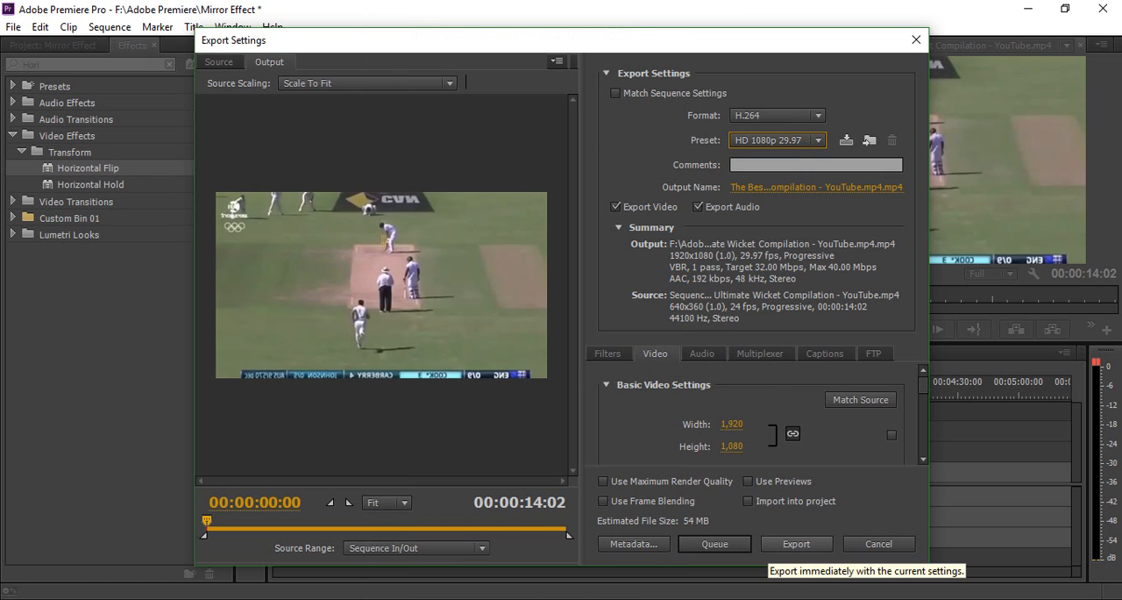
left_click(796, 543)
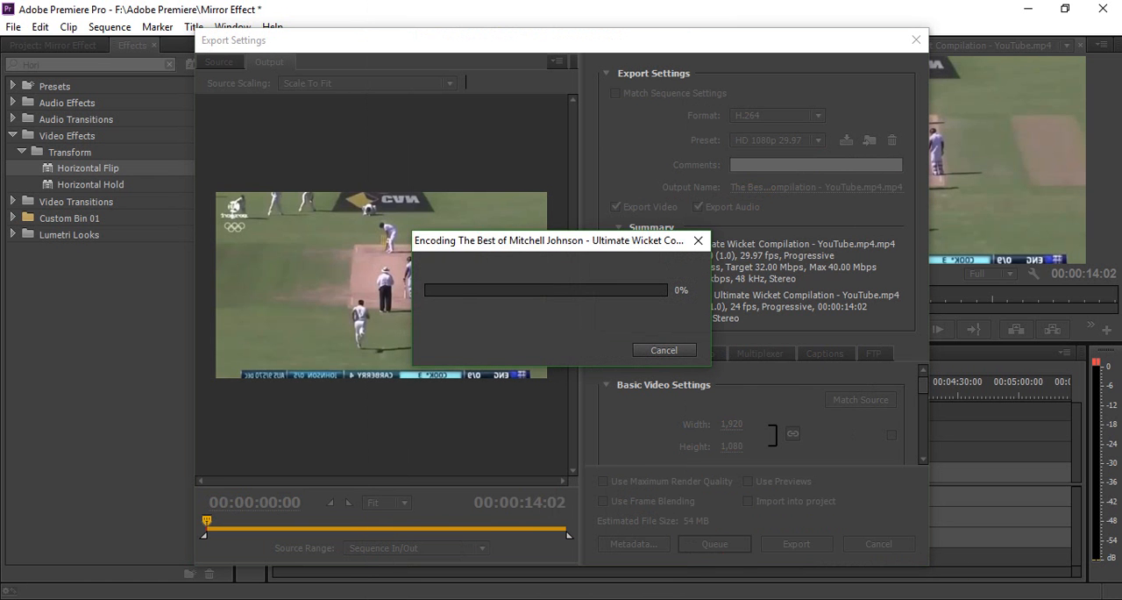